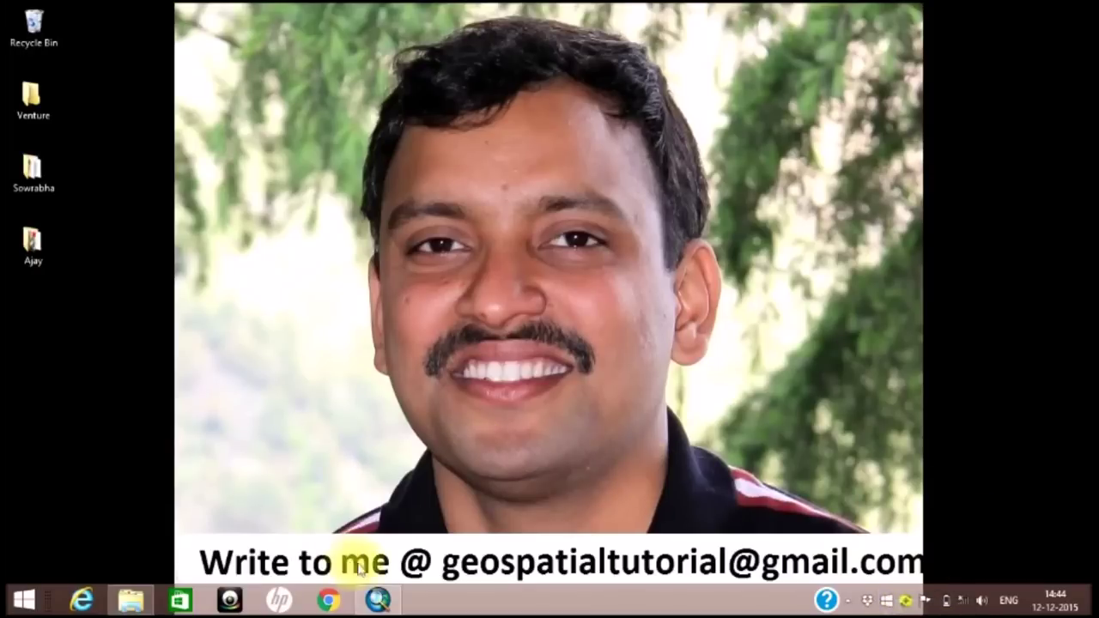
Add the DEM raster cdnd43q_v1.1r1.tif to the empty ArcMap map
left_click(378, 600)
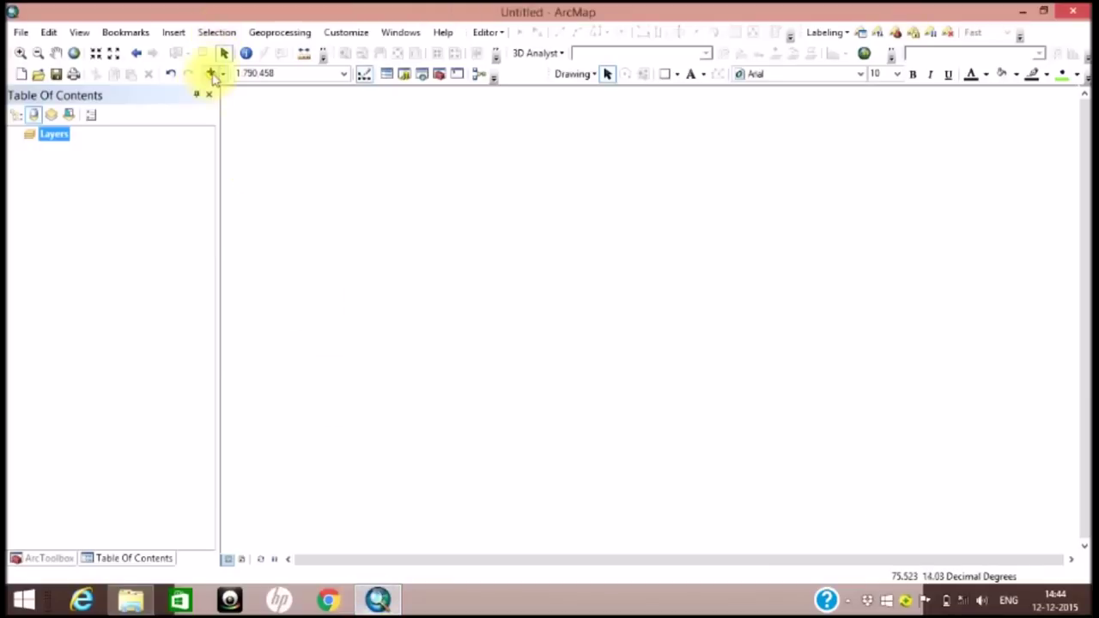
left_click(211, 73)
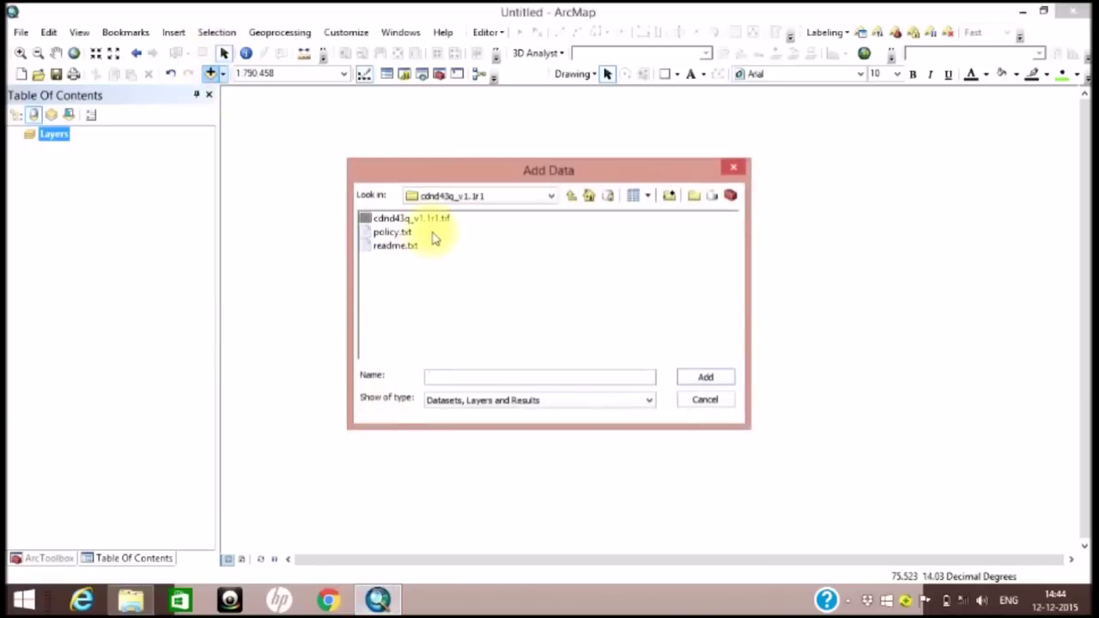
left_click(434, 220)
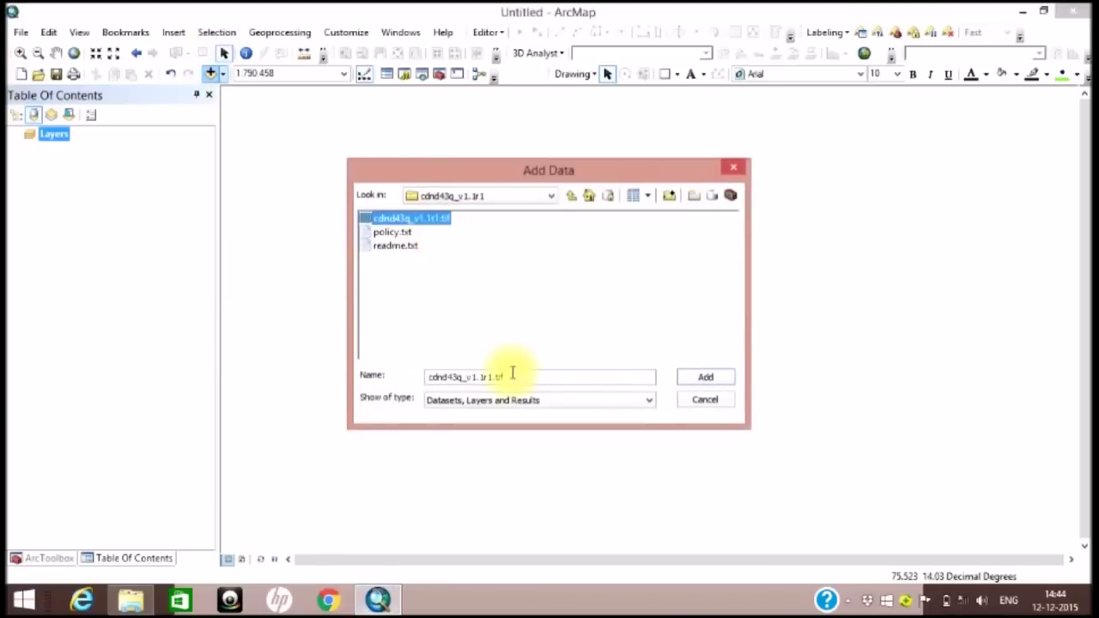
left_click(706, 378)
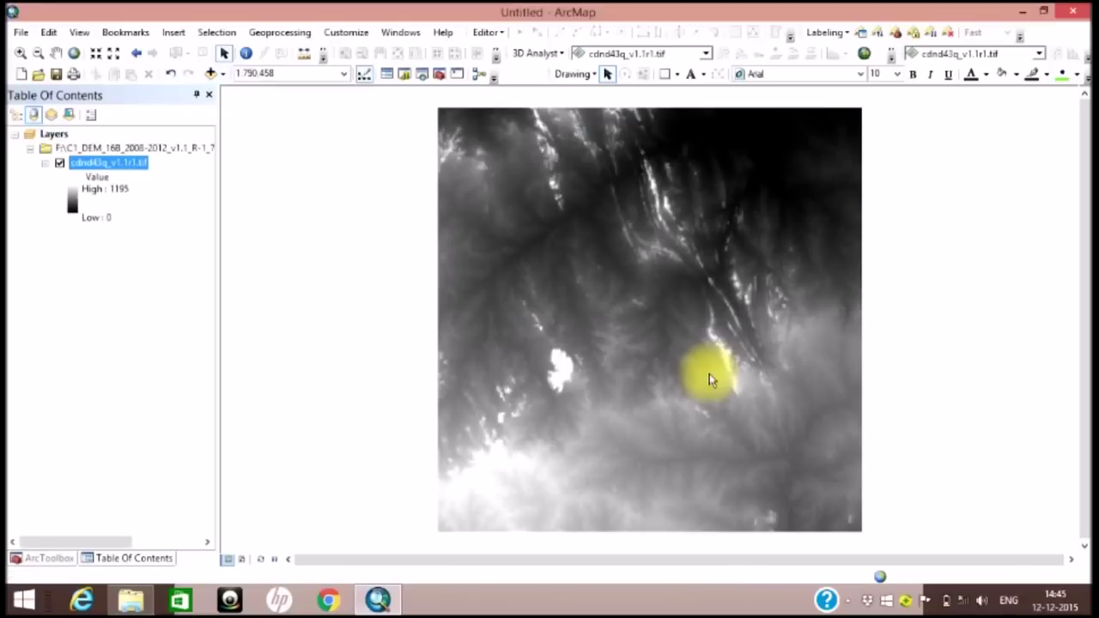
left_click(246, 55)
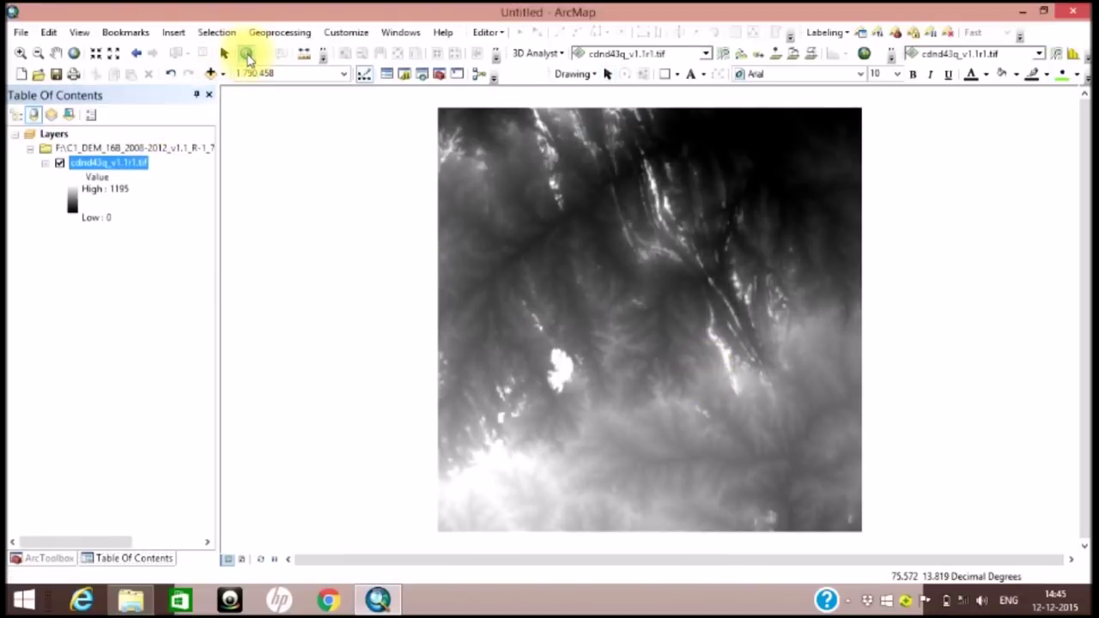
left_click(576, 316)
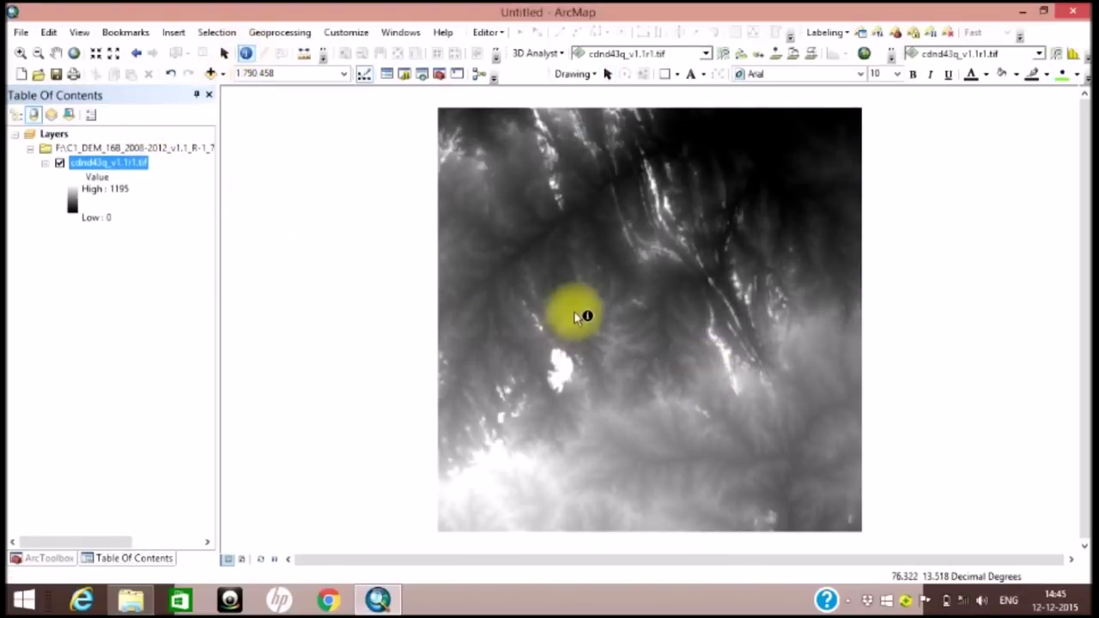
left_click(576, 316)
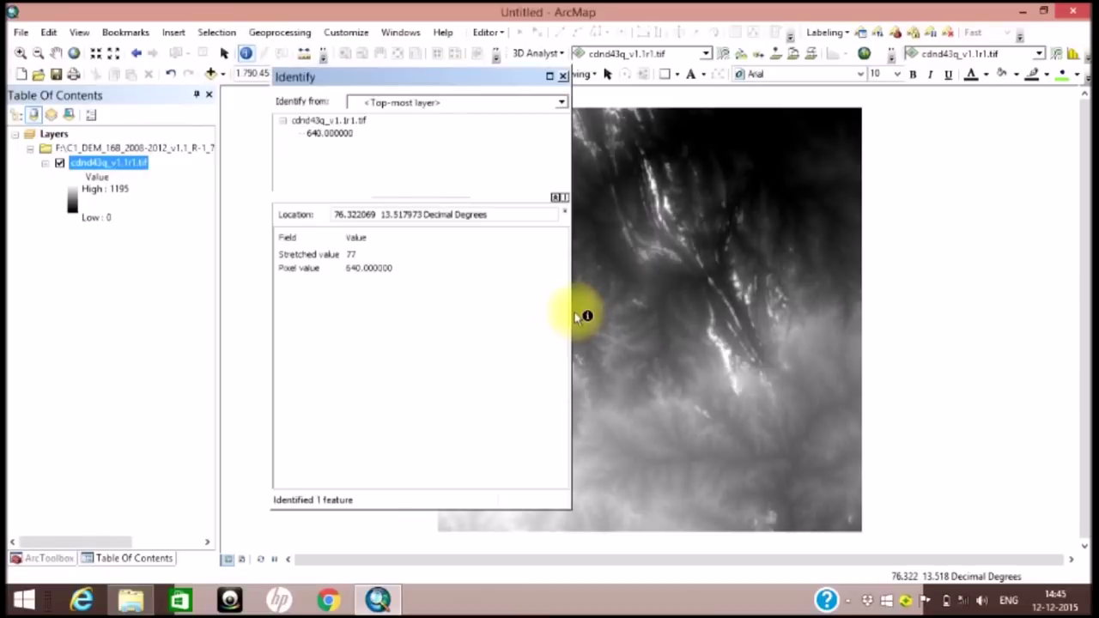
left_click(380, 267)
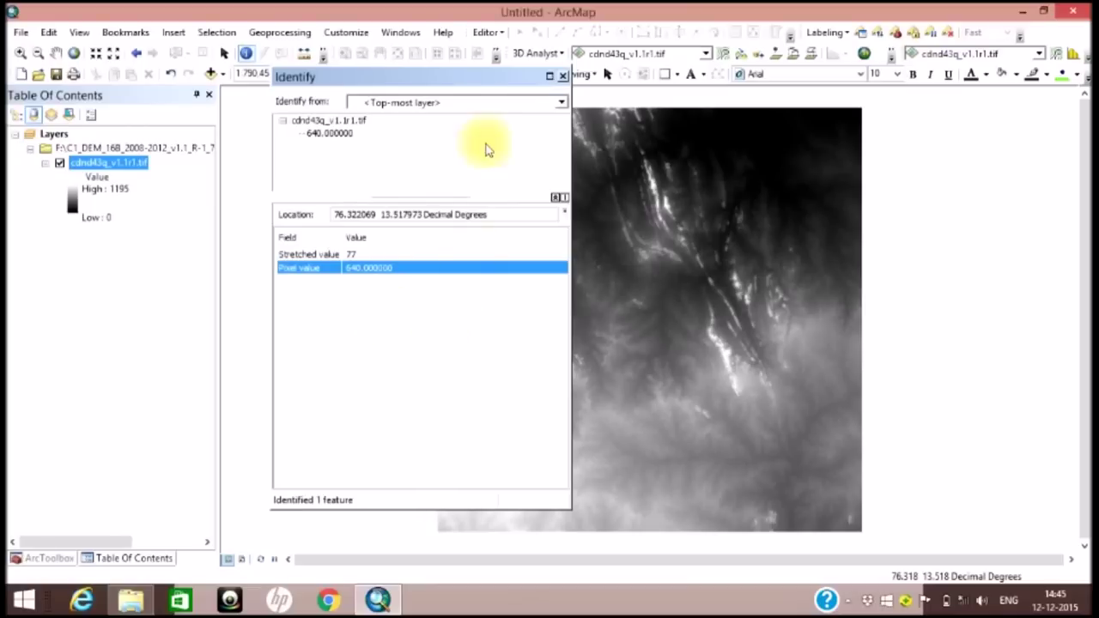
left_click(563, 77)
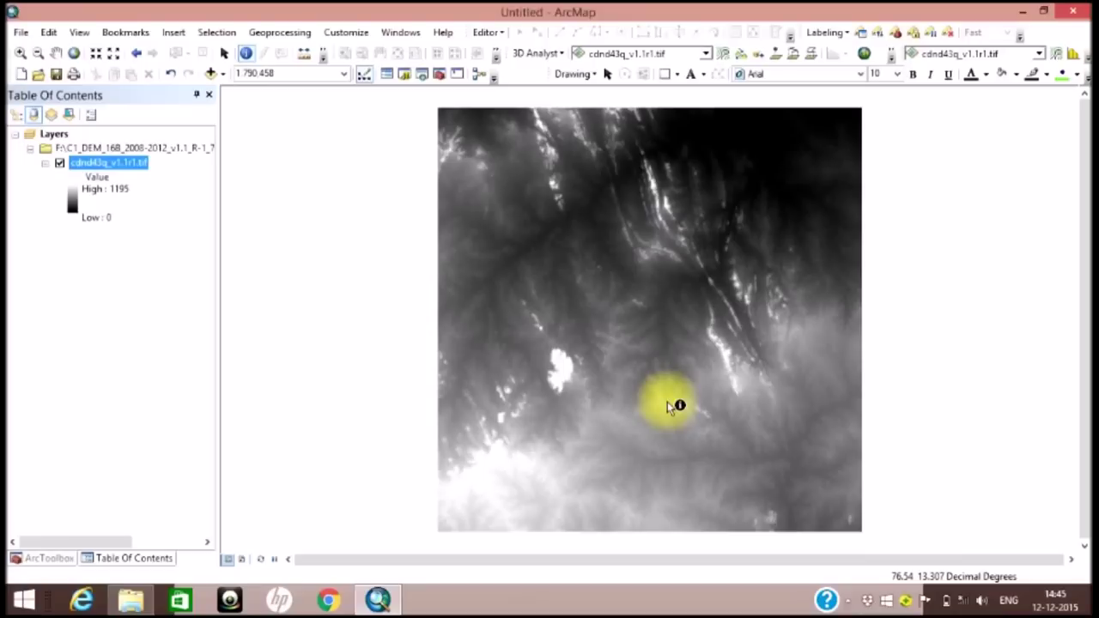
Trace contours through two points in the lower DEM, then hide the DEM layer
left_click(723, 56)
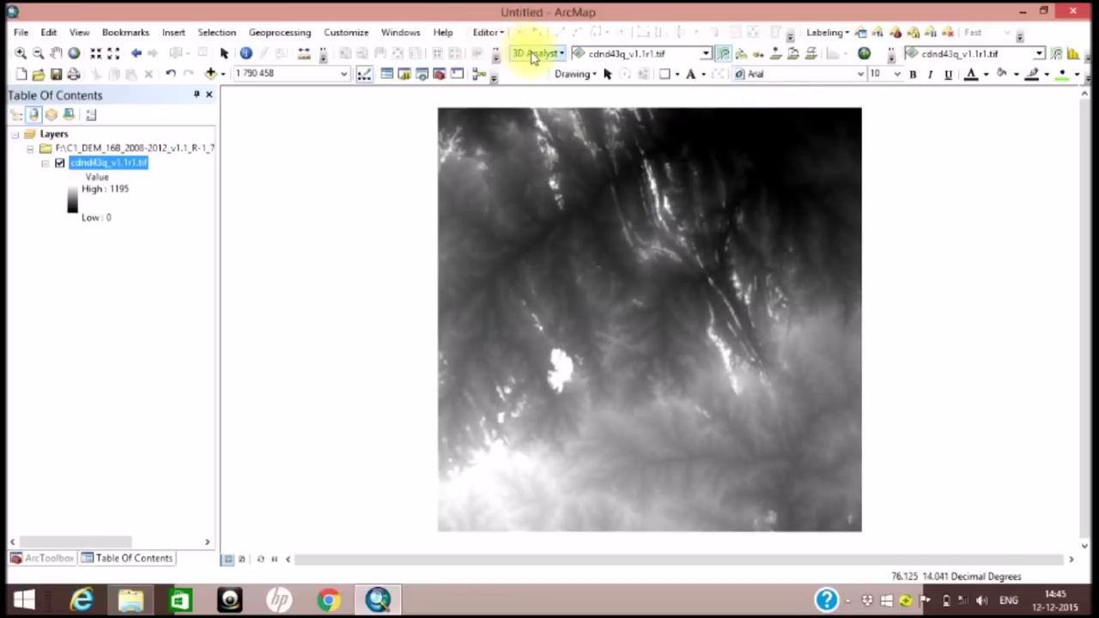
right_click(526, 75)
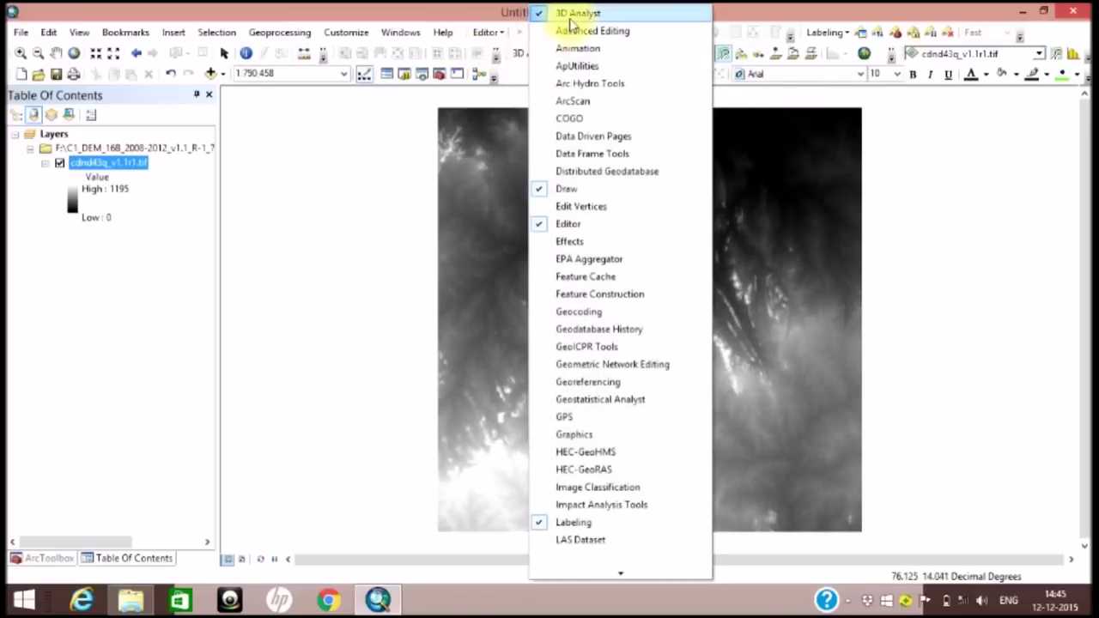
left_click(521, 72)
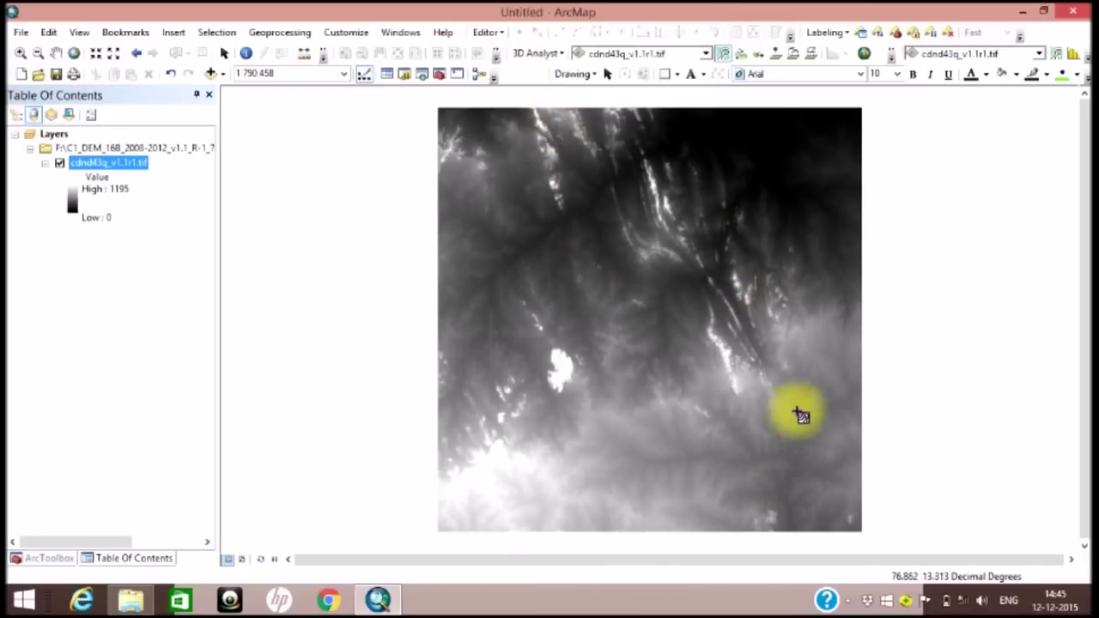
left_click(793, 425)
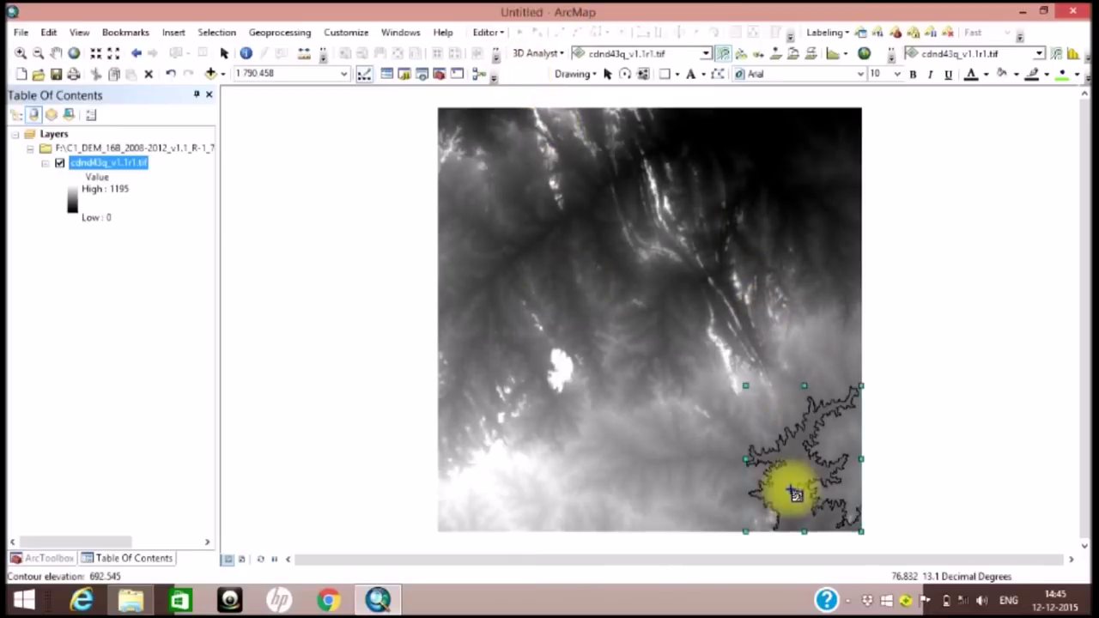
left_click(613, 439)
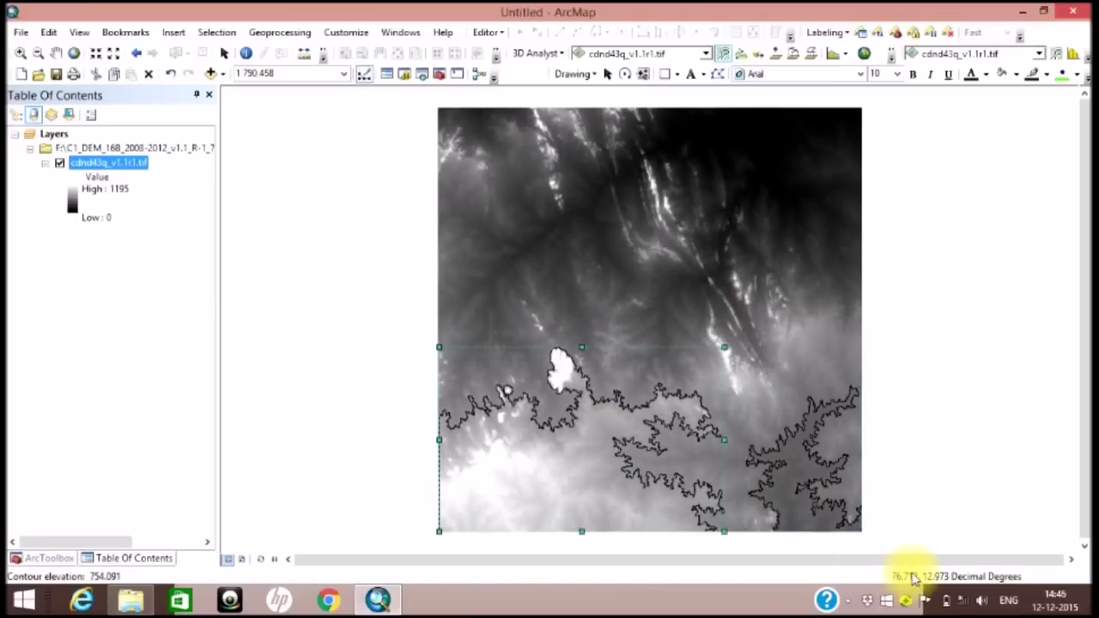
left_click(60, 163)
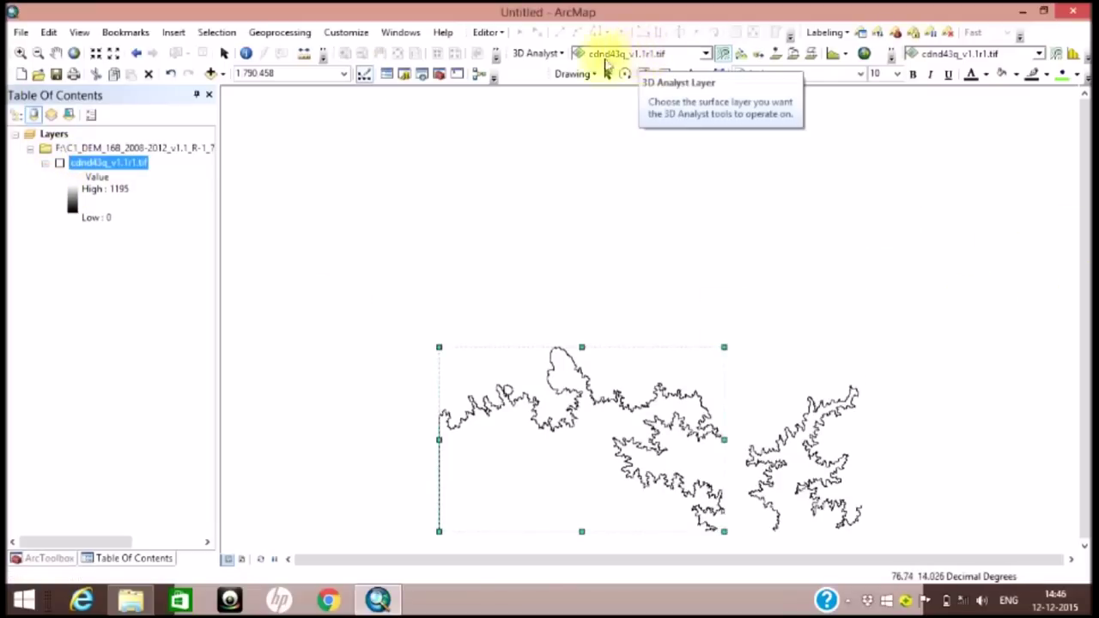
left_click(225, 55)
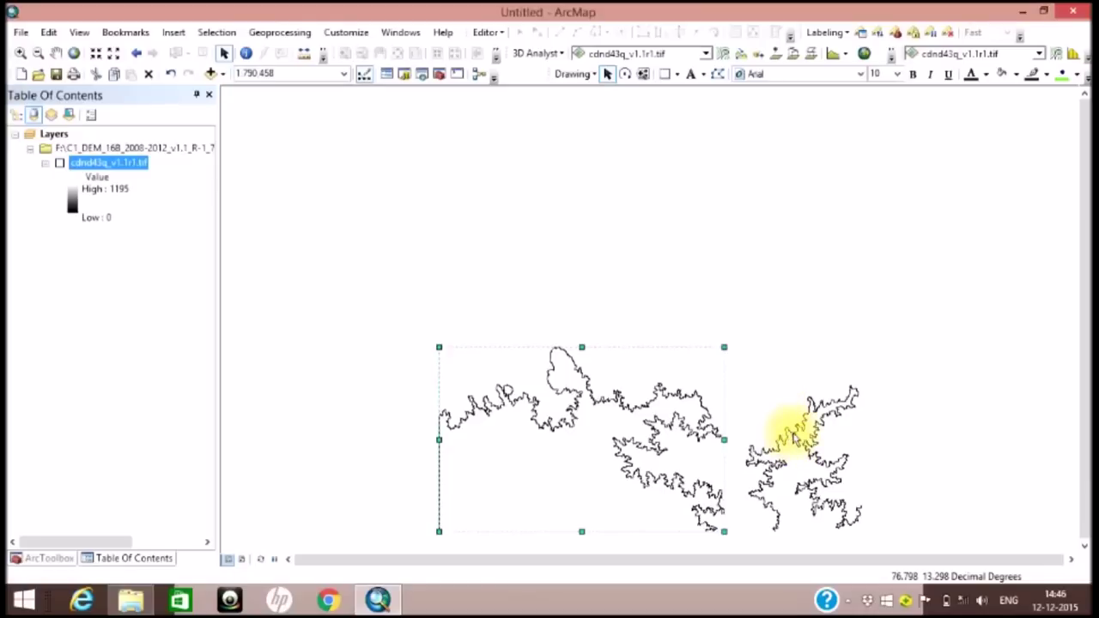
Convert both contour line graphics to features using the data frame's coordinate system, then add them as a layer
left_click(849, 479, "shift")
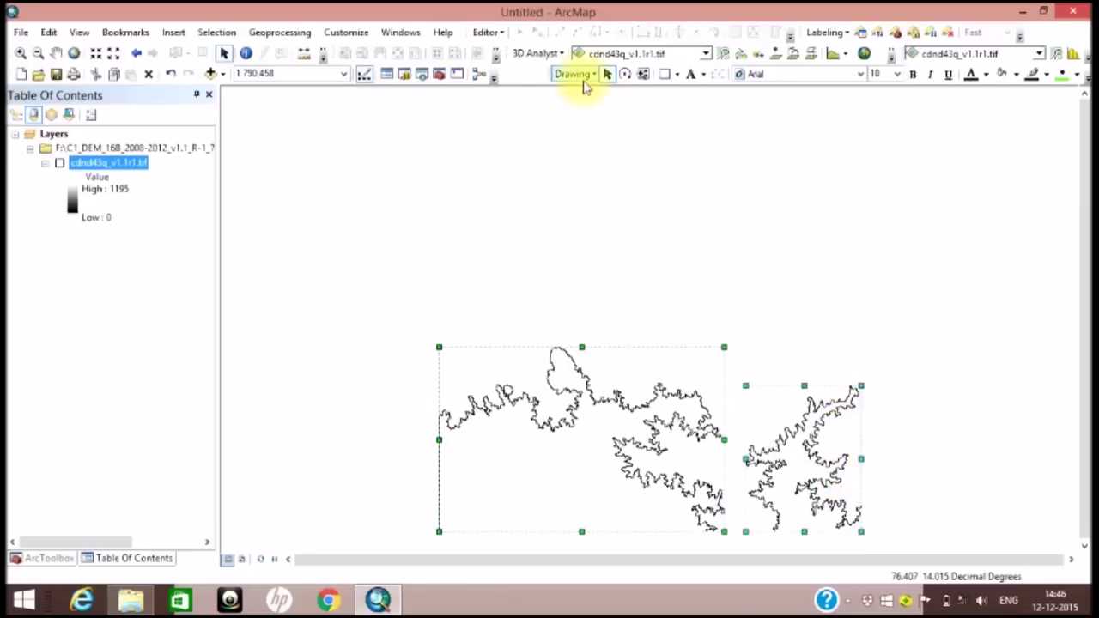
left_click(574, 74)
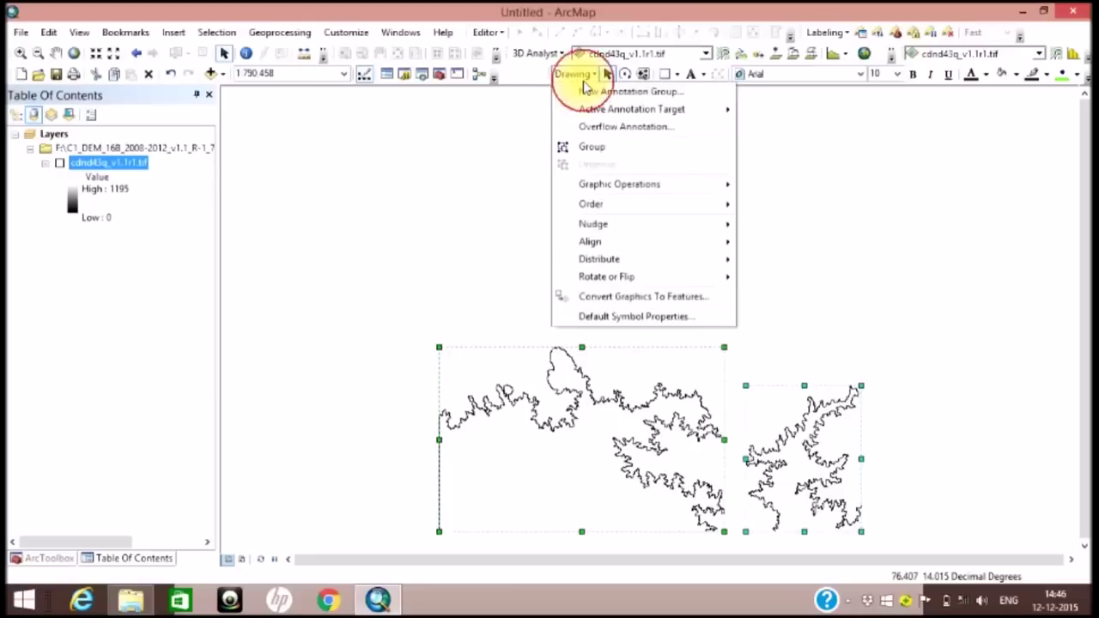
left_click(598, 297)
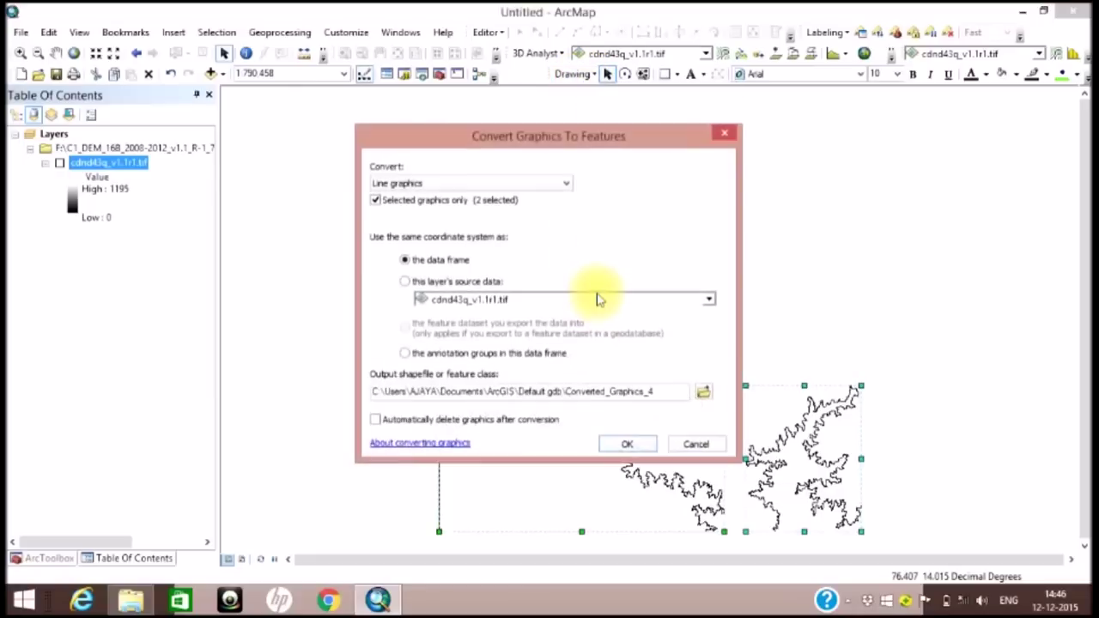
left_click(458, 184)
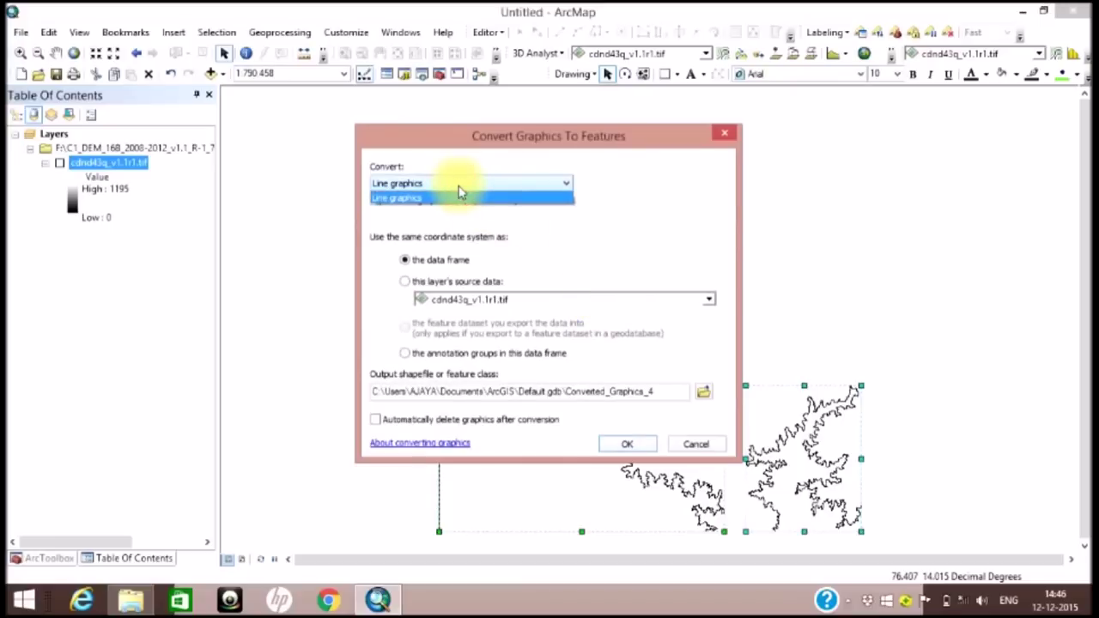
left_click(458, 191)
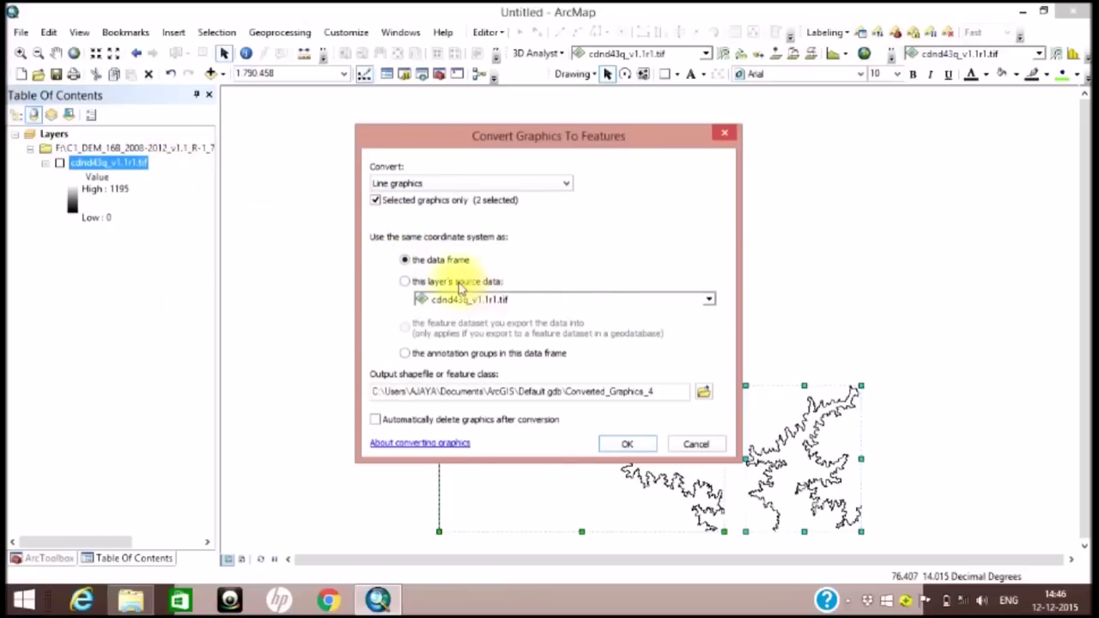
left_click(458, 284)
left_click(471, 300)
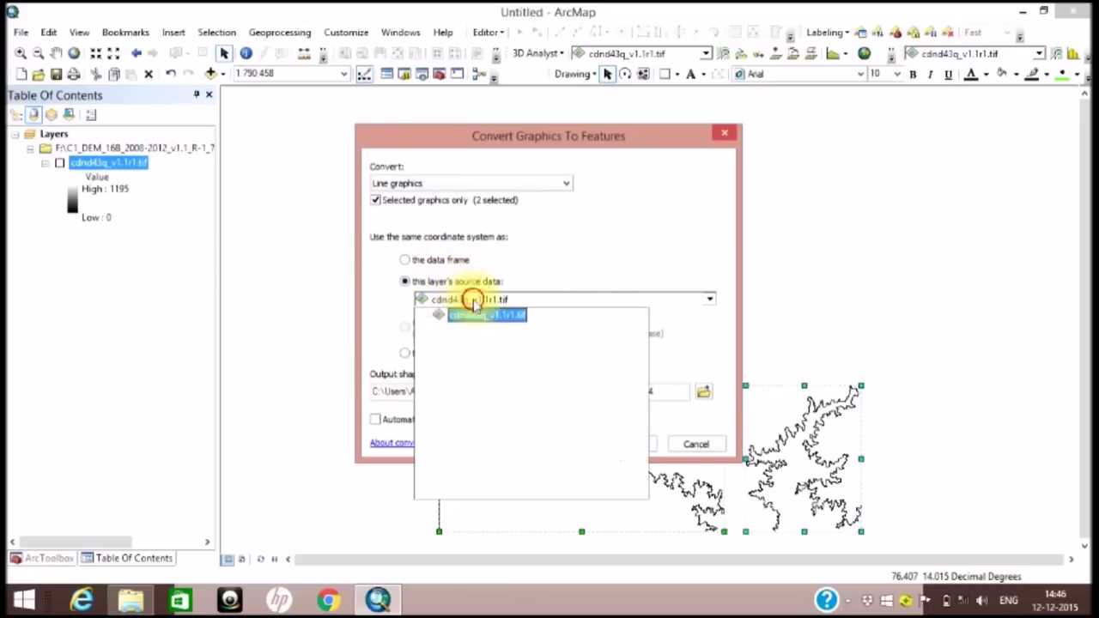
left_click(434, 262)
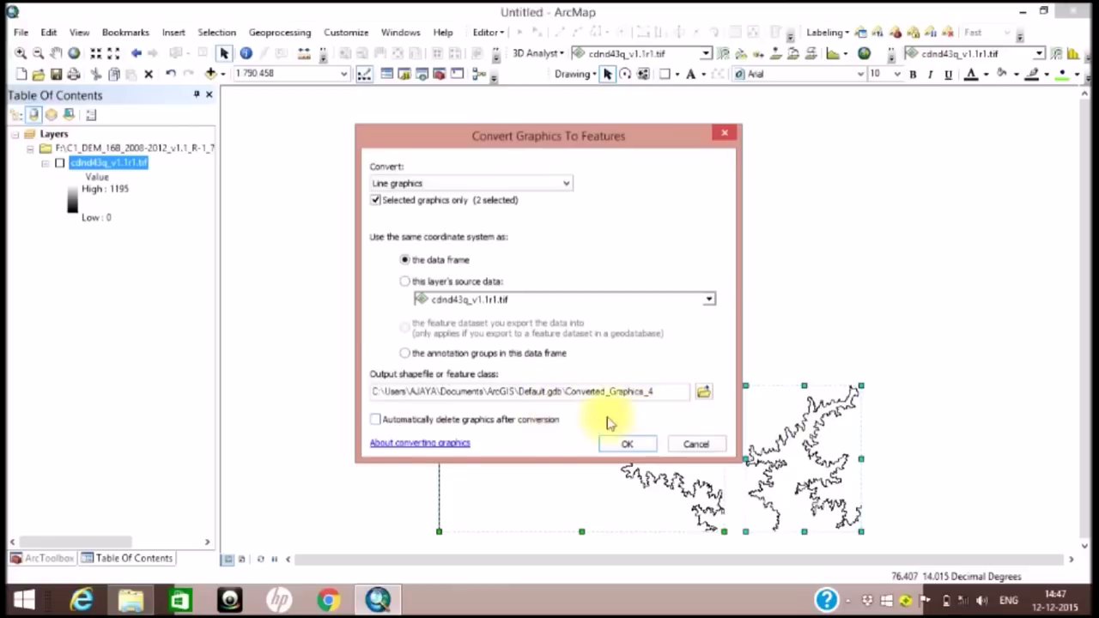
left_click(606, 442)
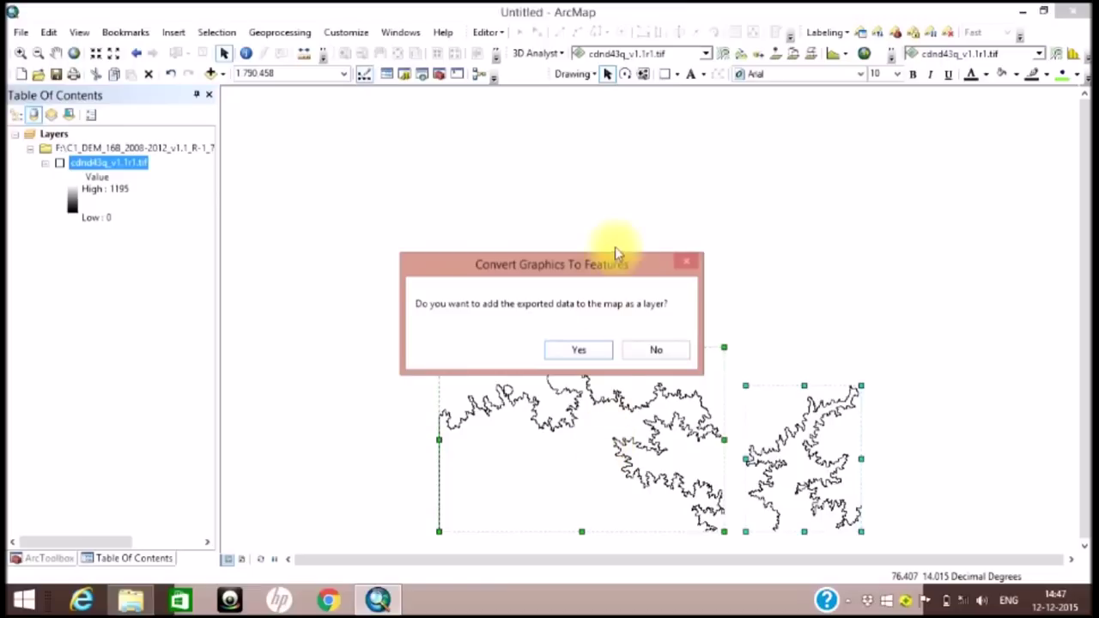
left_click(579, 351)
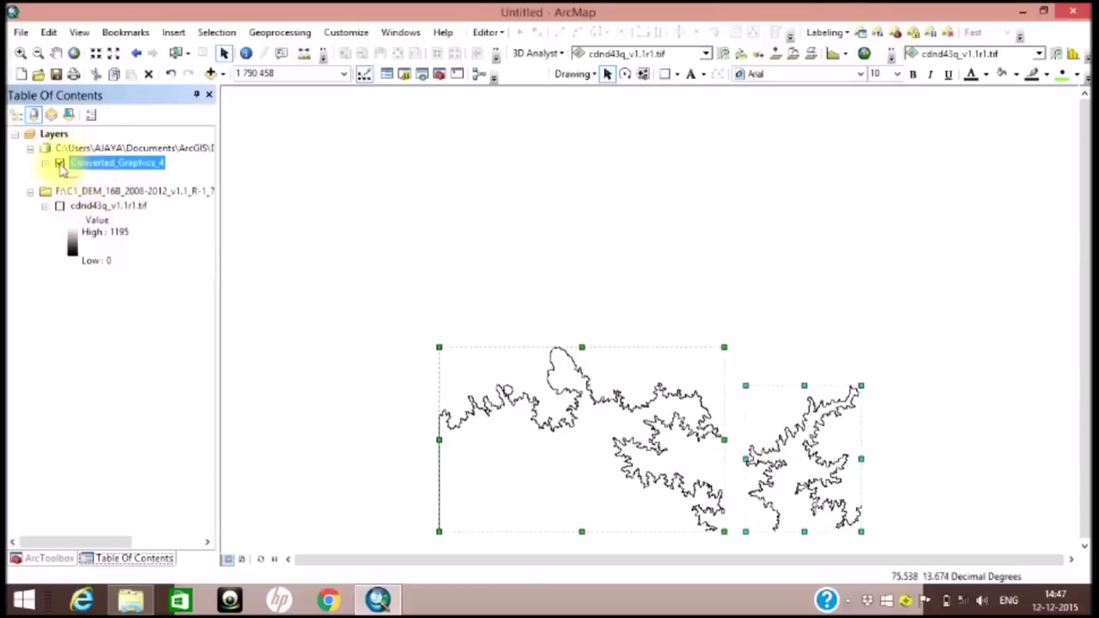
Delete both original contour outline graphics, leaving Converted_Graphics_4 visible
left_click(60, 163)
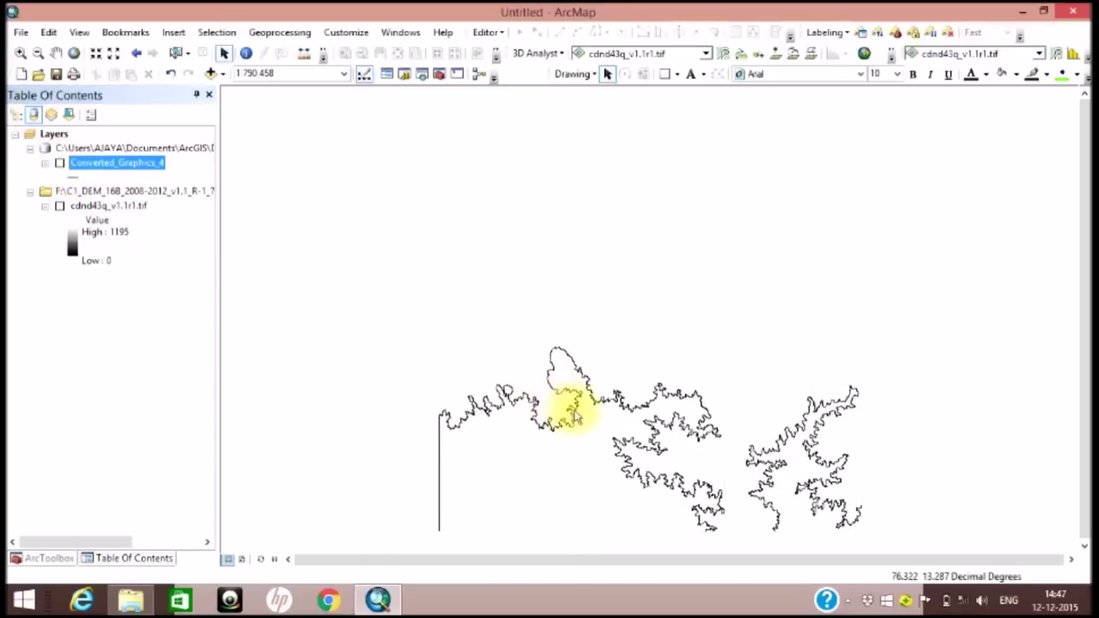
left_click(569, 408)
key("Delete")
left_click(770, 459)
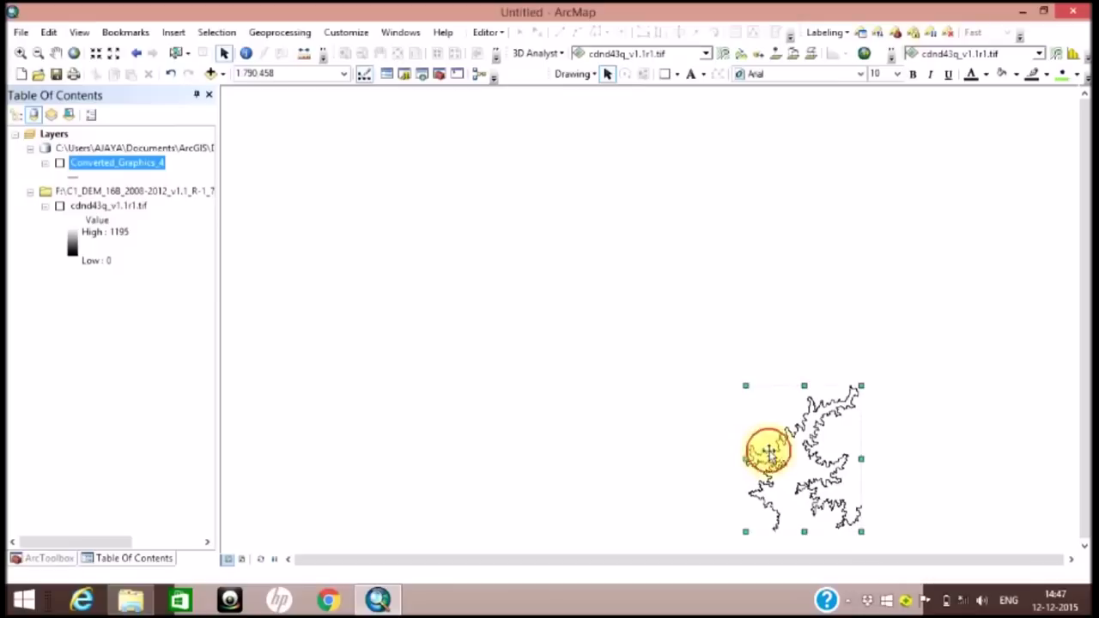
key("Delete")
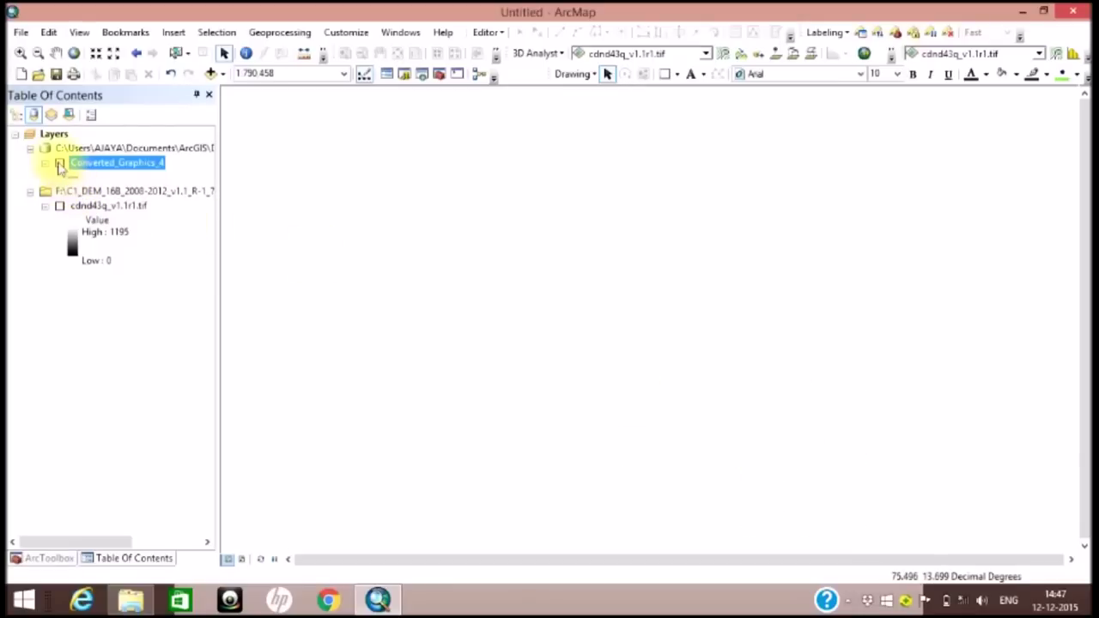
left_click(59, 162)
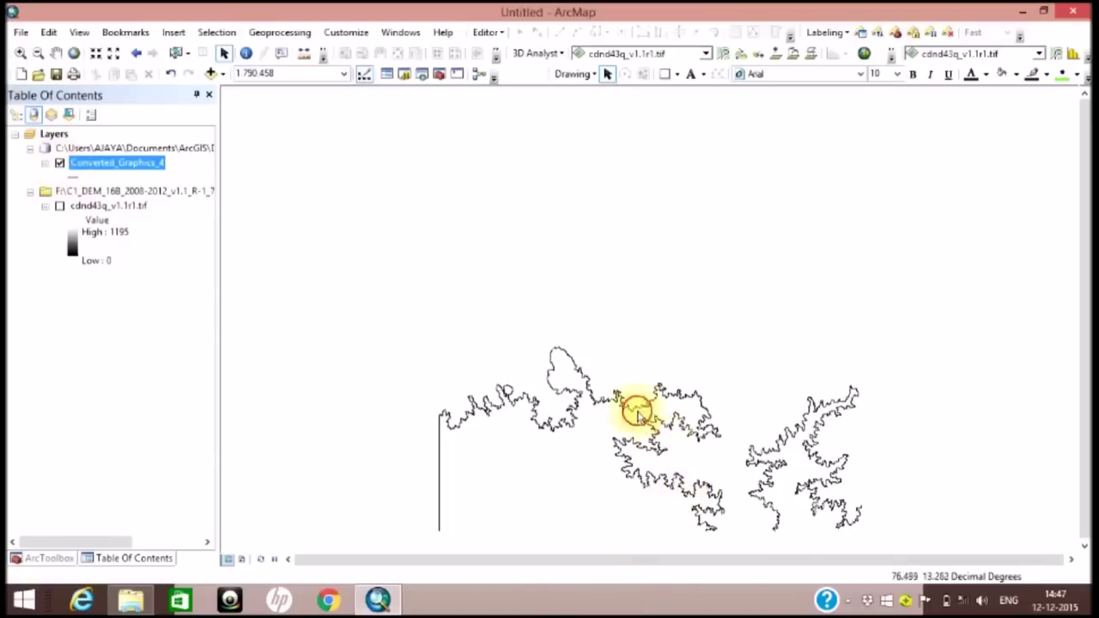
Check the Converted_Graphics_4 Name values (754.091, 692.545) in its attribute table, then close it
right_click(112, 165)
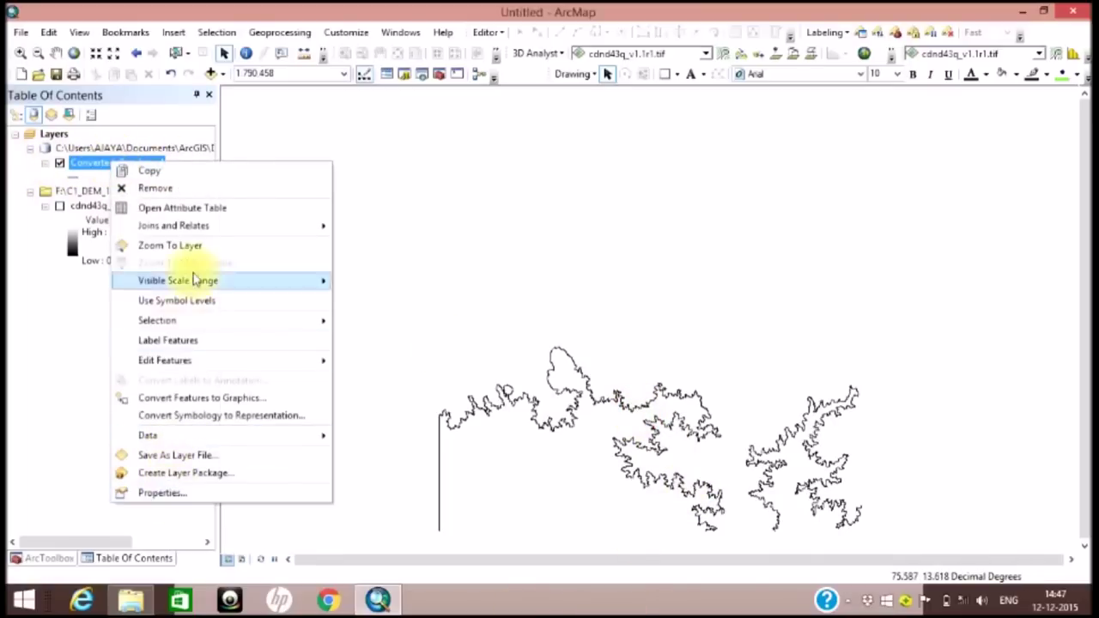
left_click(221, 209)
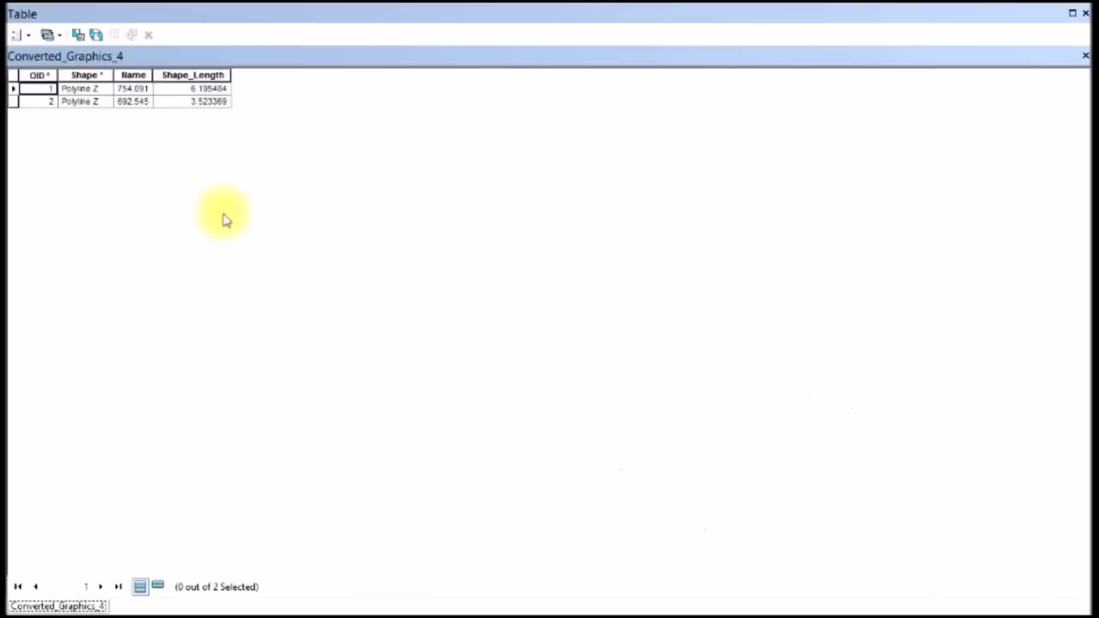
left_click(133, 75)
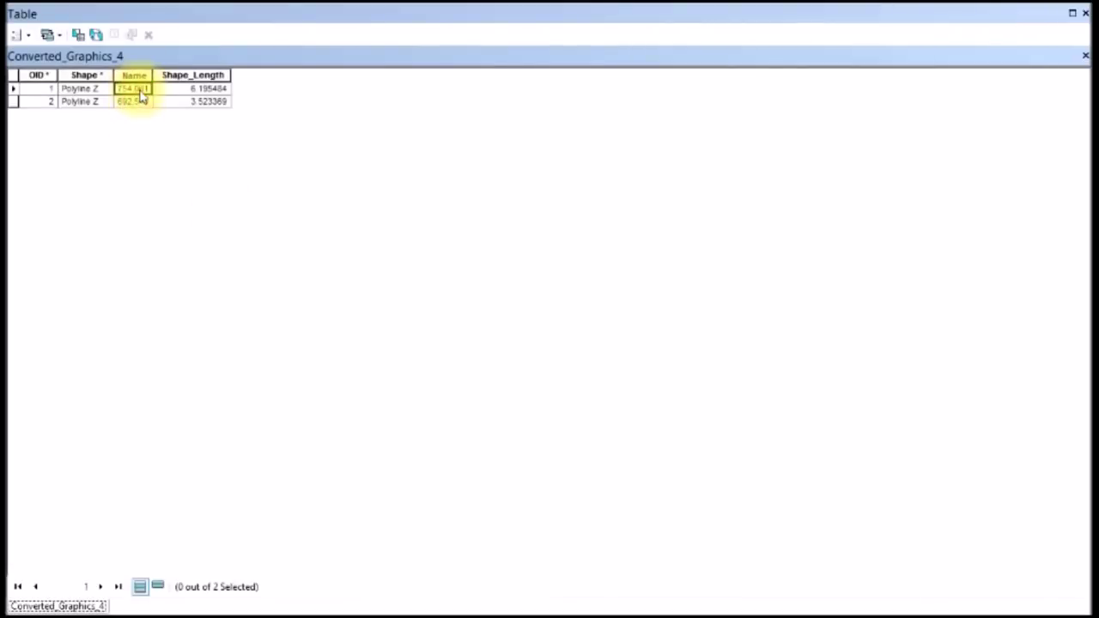
left_click(139, 101)
left_click(138, 101)
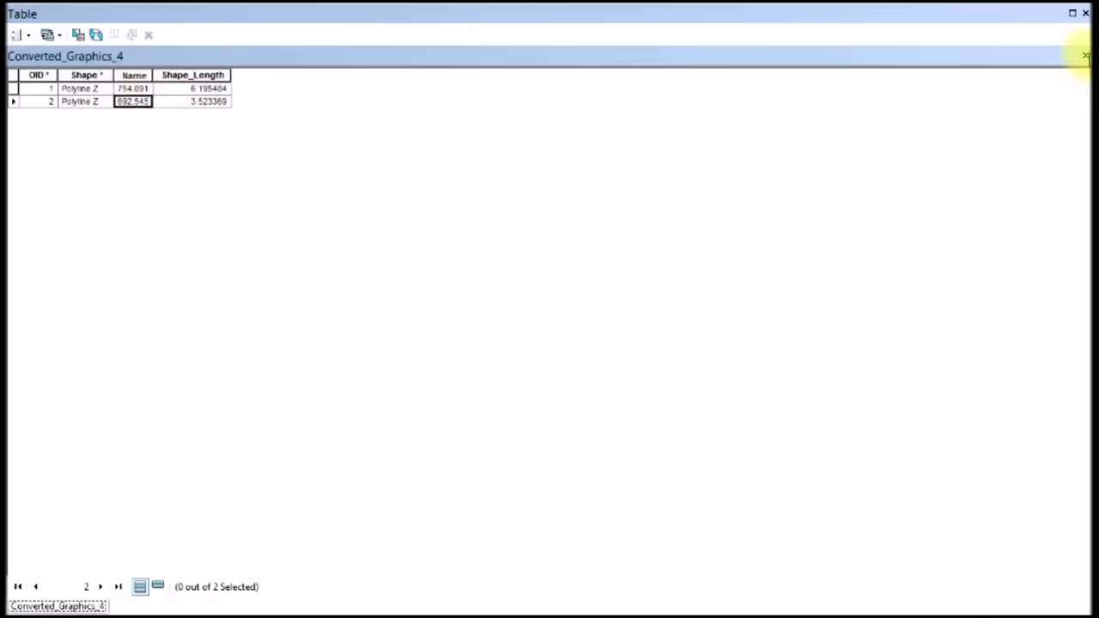
left_click(1085, 55)
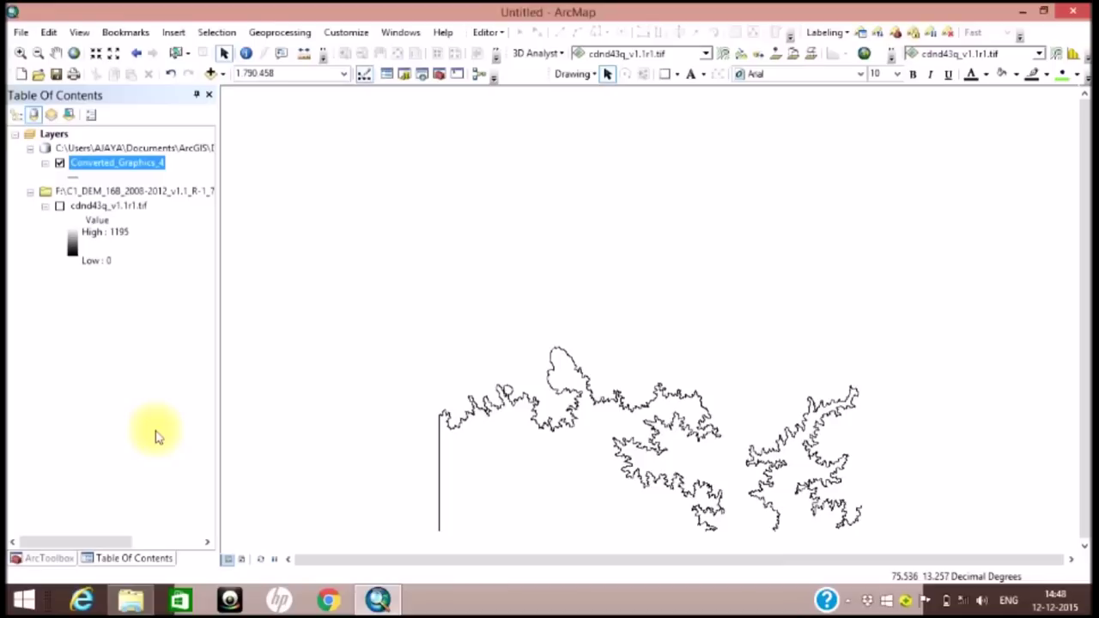
Open the Contour tool under ArcToolbox's 3D Analyst Tools > Raster Surface
left_click(49, 559)
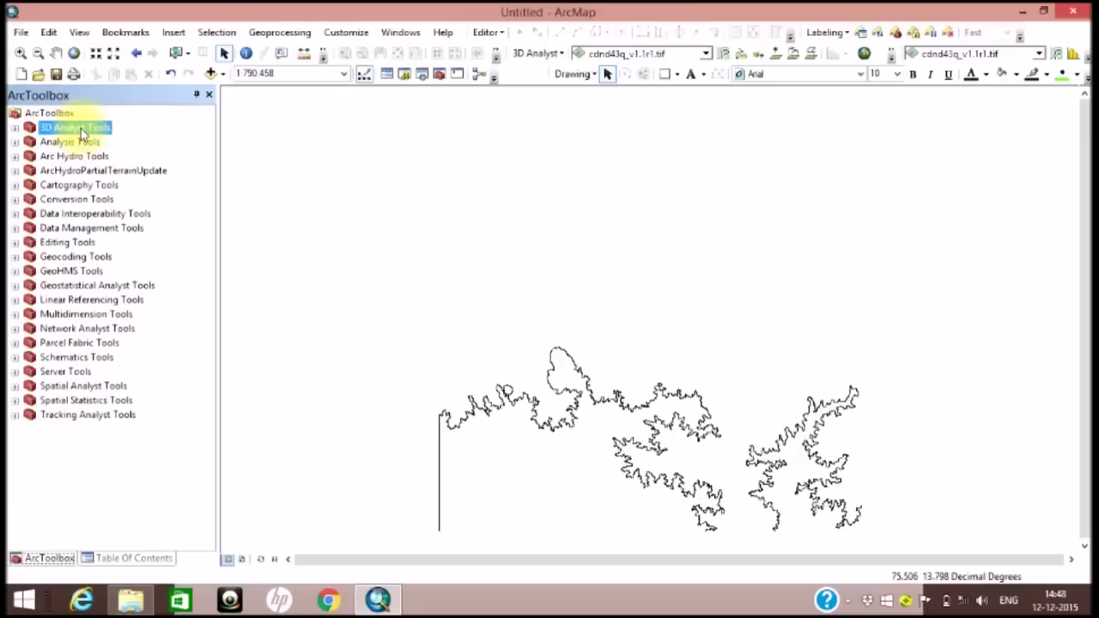
double_click(82, 129)
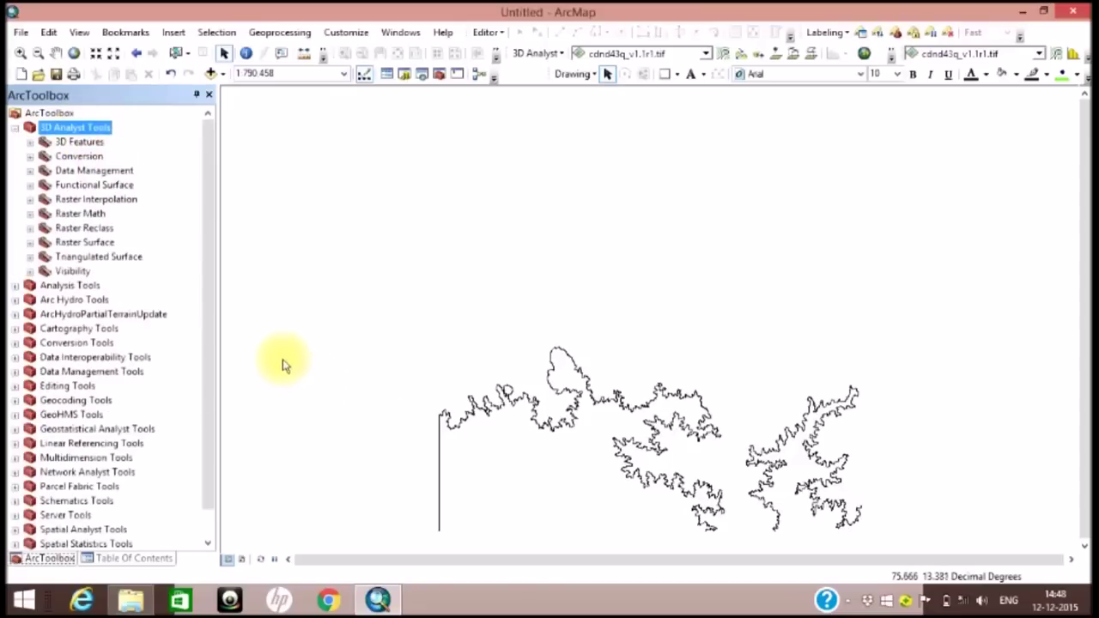
double_click(85, 244)
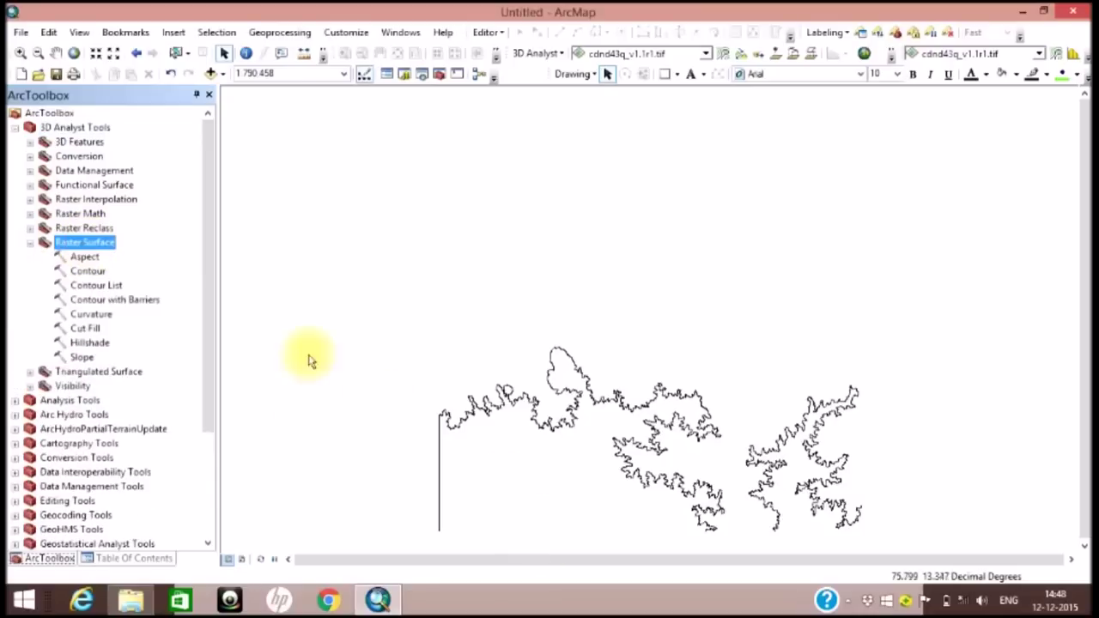
double_click(94, 272)
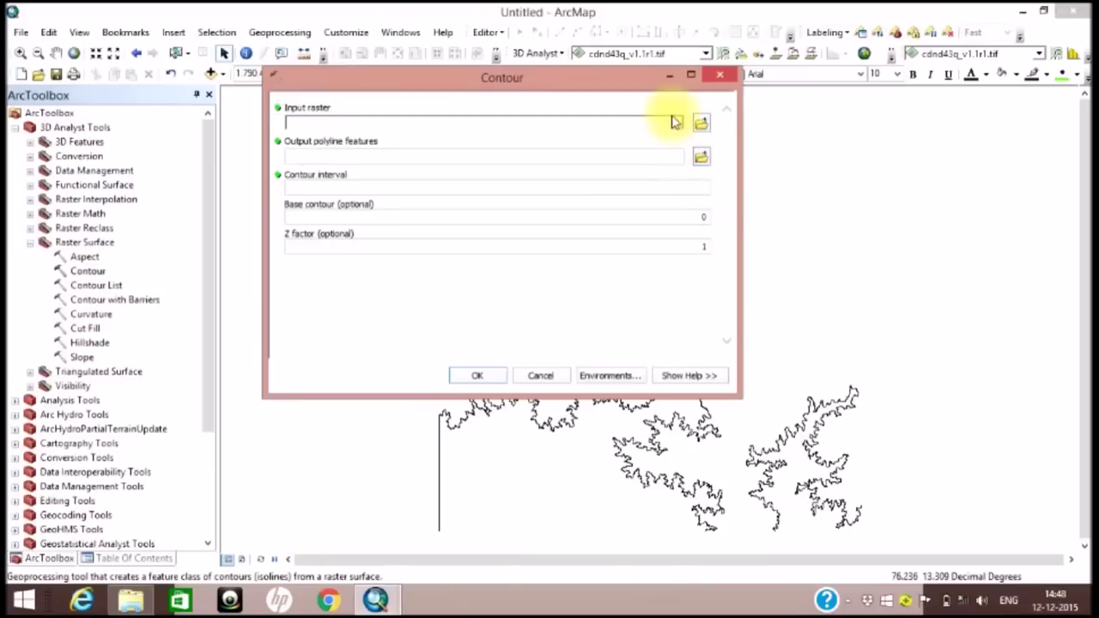
Run Contour on cdnd43q_v1.1r1.tif with a 20 m interval and the default output
left_click(675, 122)
left_click(369, 140)
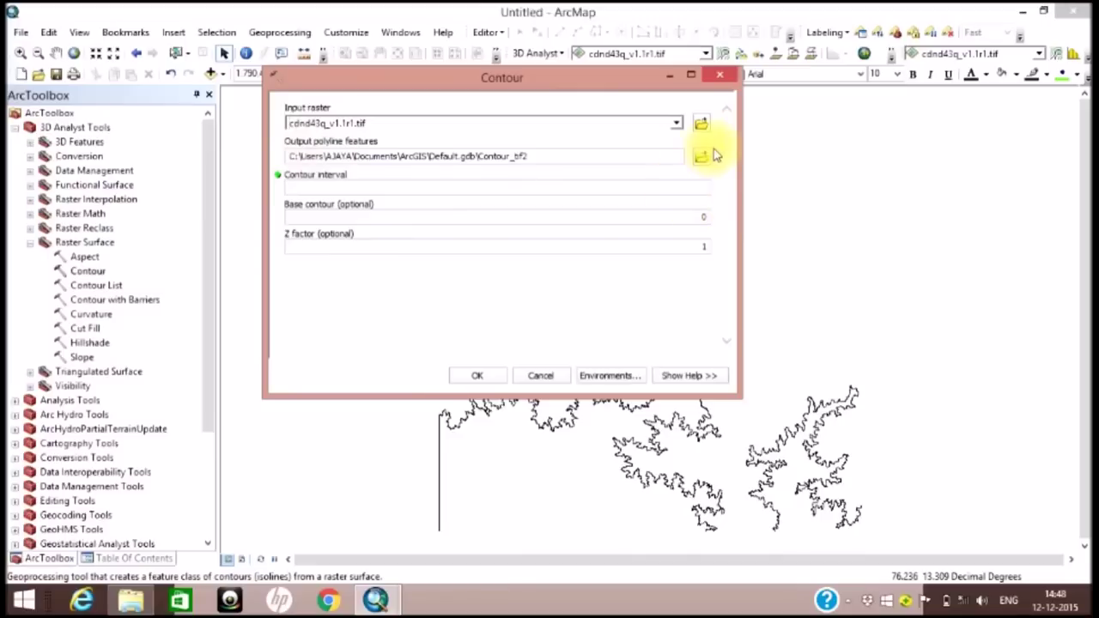
left_click(537, 192)
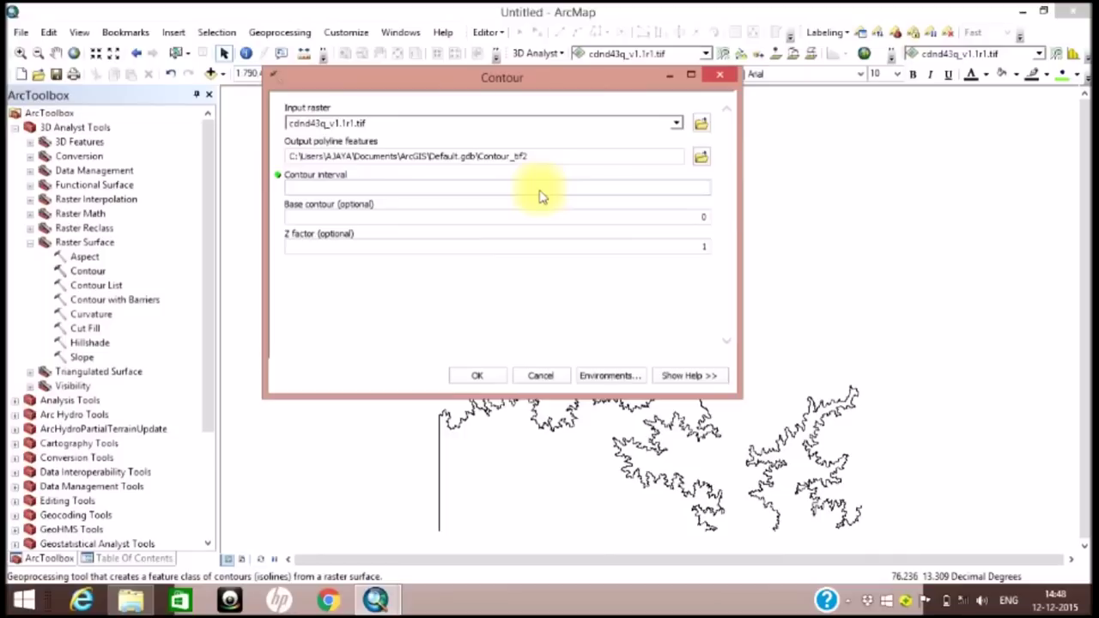
type("20")
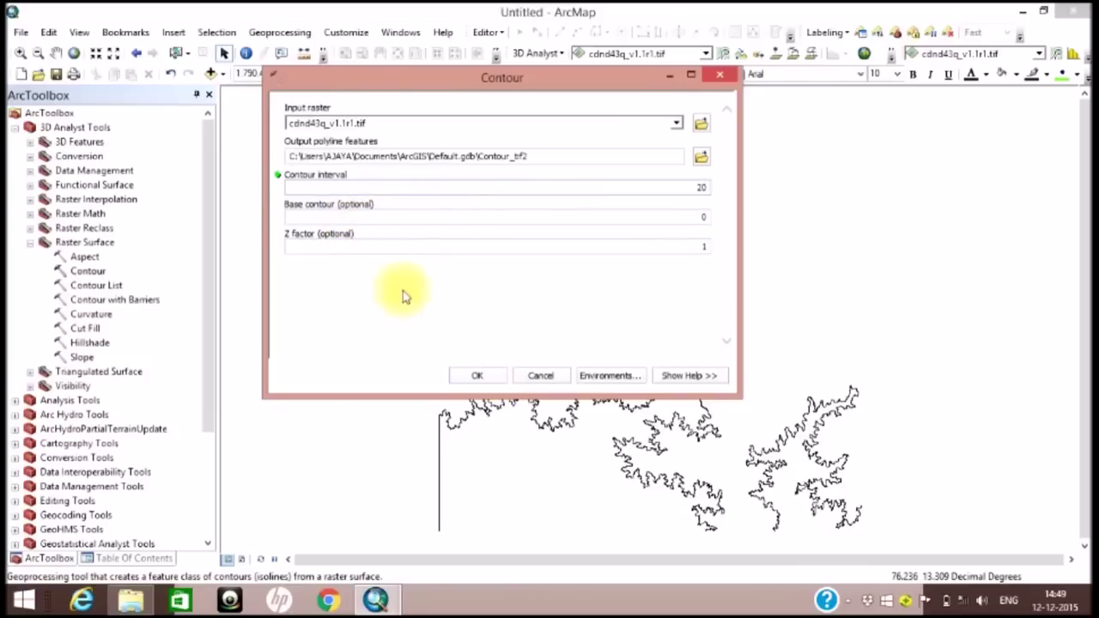
left_click(476, 378)
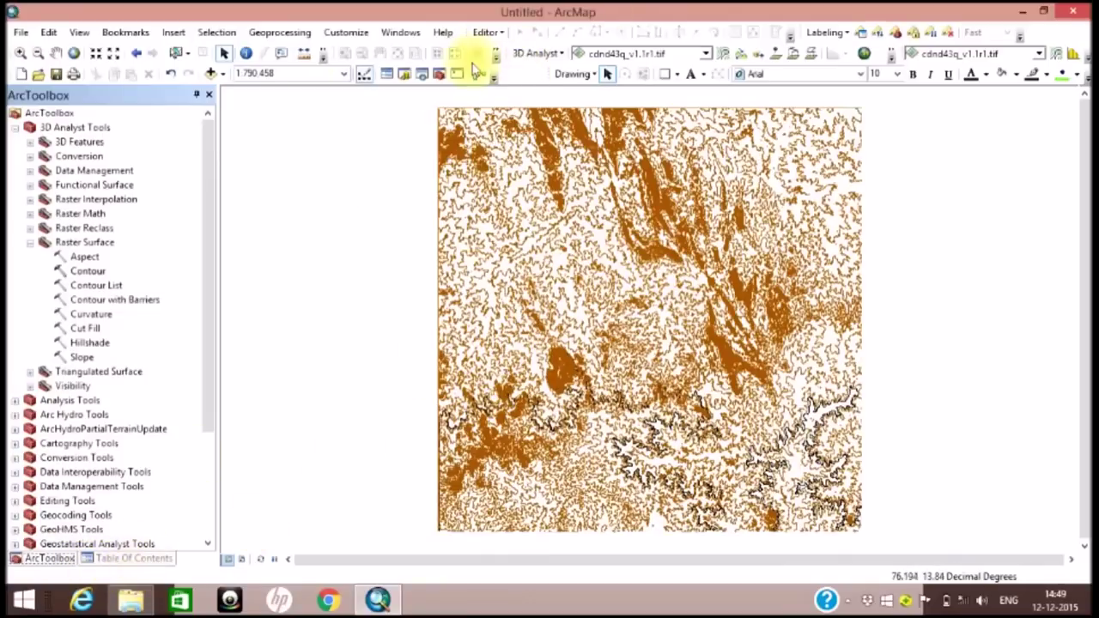
Zoom in on the middle and lower-right contours, then pan across the contour lines
left_click(20, 52)
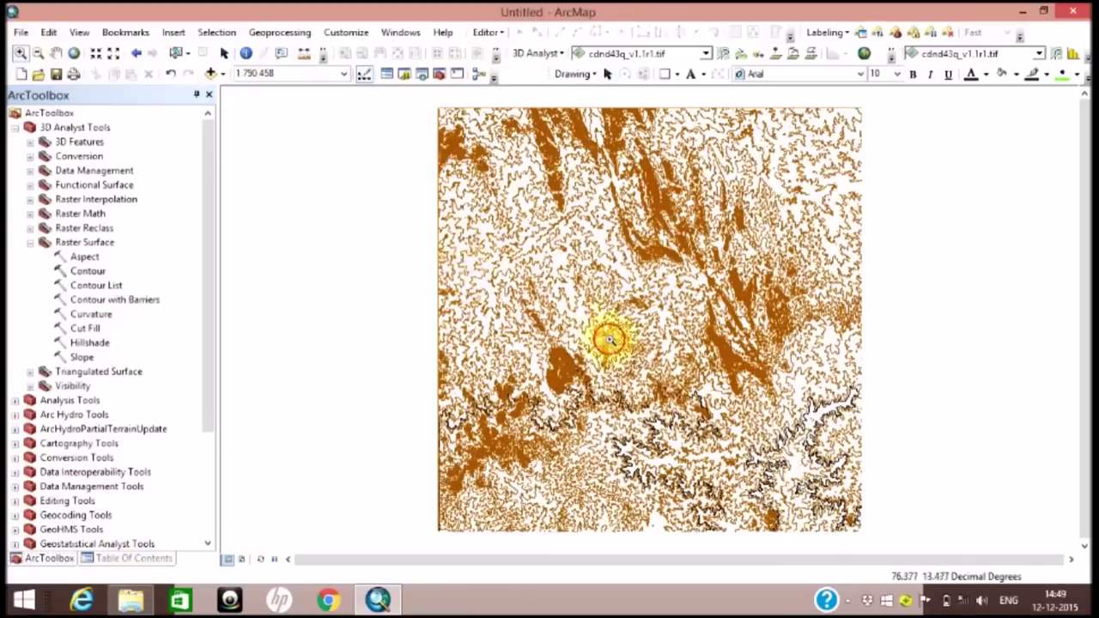
left_click_drag(609, 339, 675, 368)
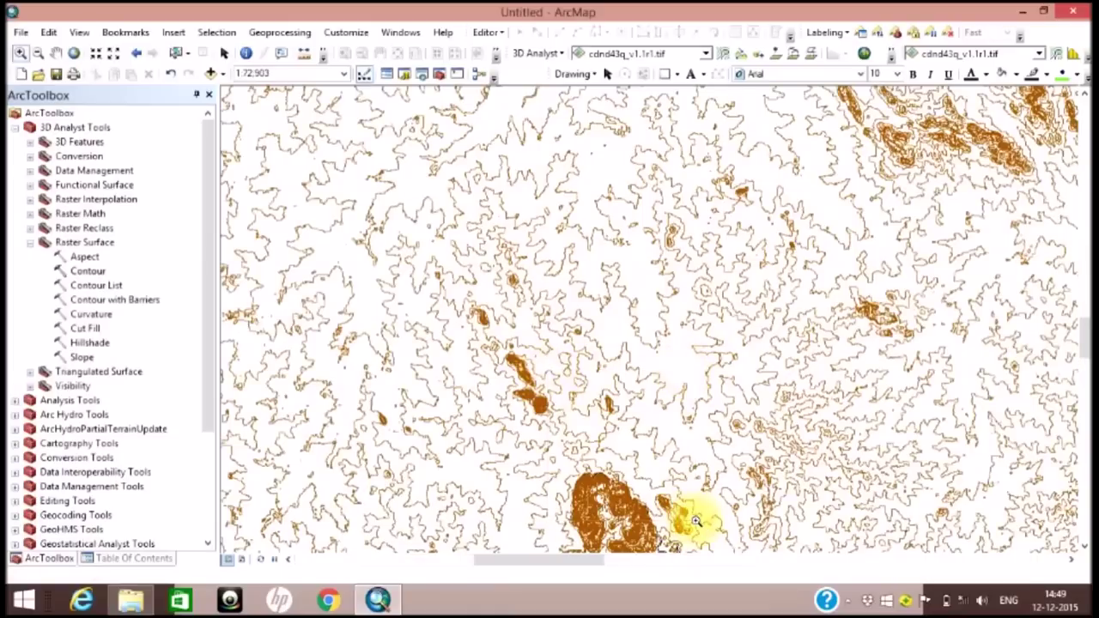
left_click(933, 534)
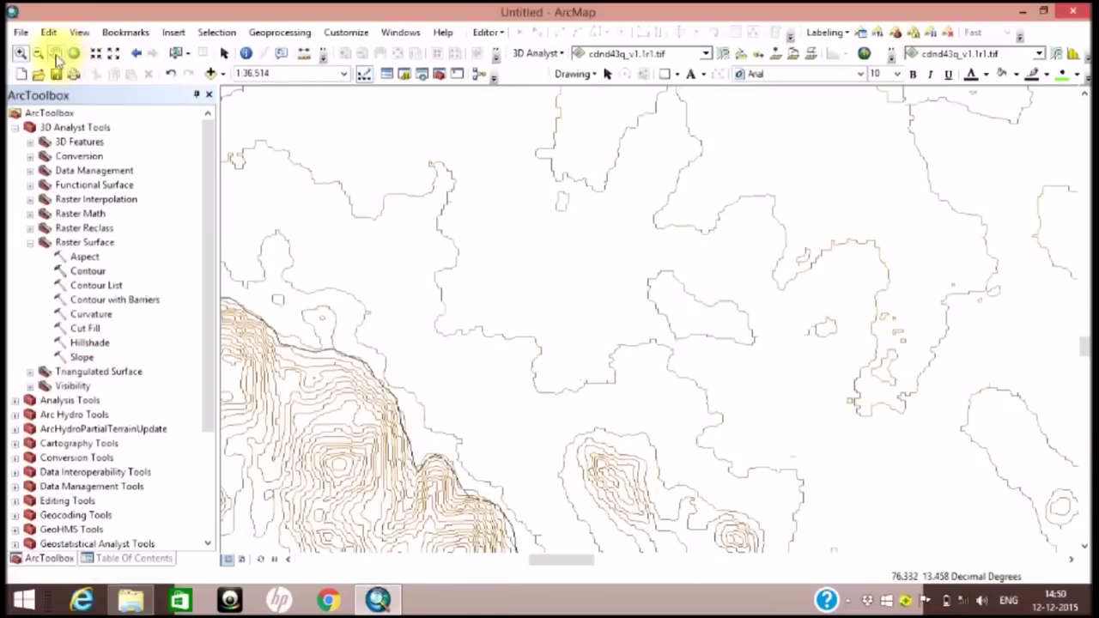
left_click(55, 52)
left_click_drag(613, 368, 572, 582)
mouse_move(859, 235)
left_mouse_down()
mouse_move(929, 539)
mouse_move(741, 434)
left_mouse_up()
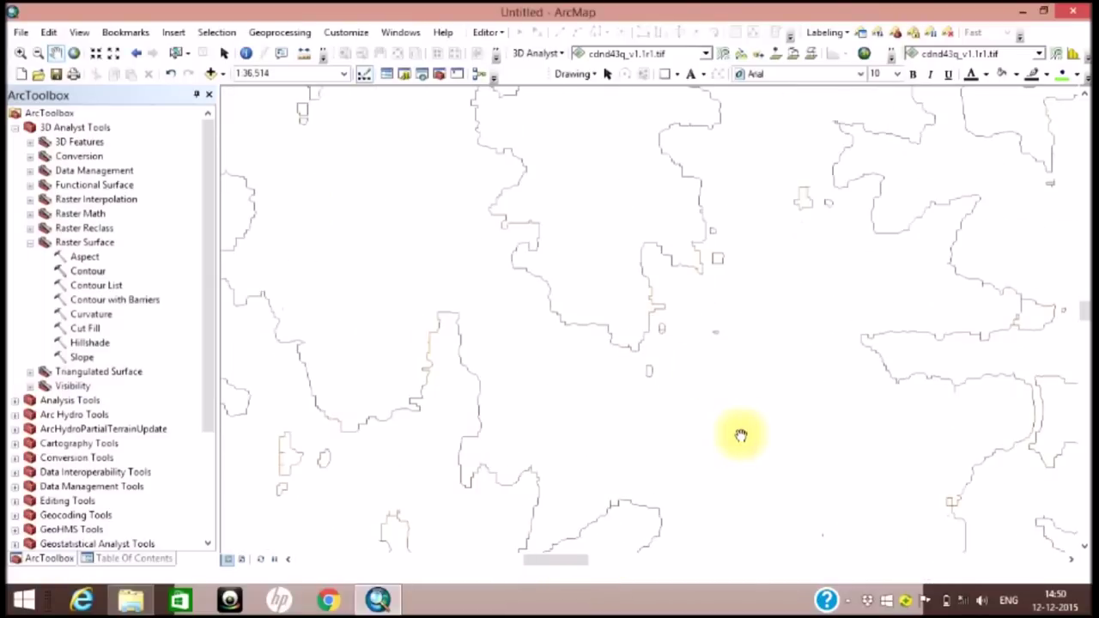